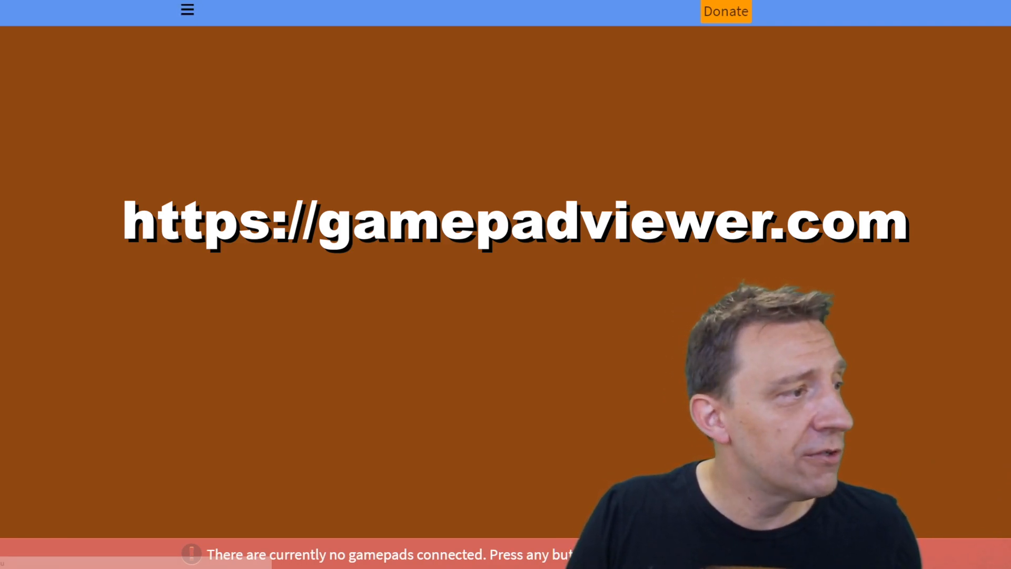
- Open the custom URL generator, check the player number options and choose the Xbox One (White) skin
click(187, 9)
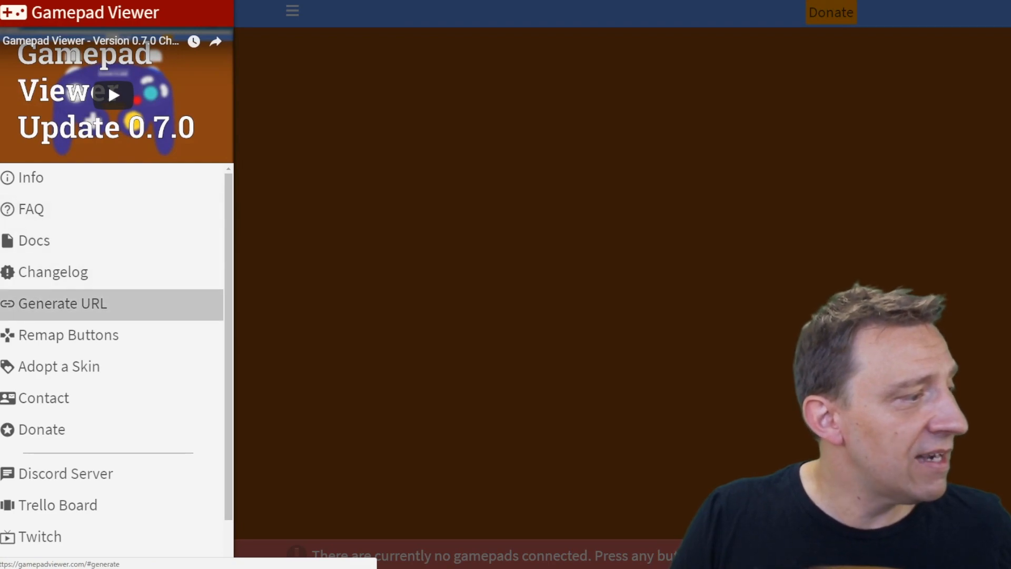
click(63, 304)
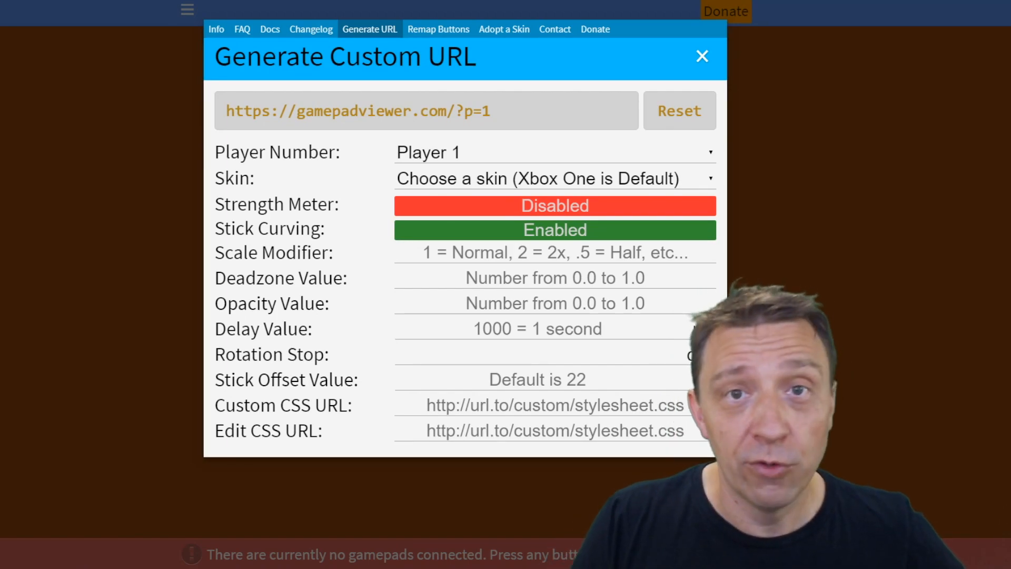
click(555, 152)
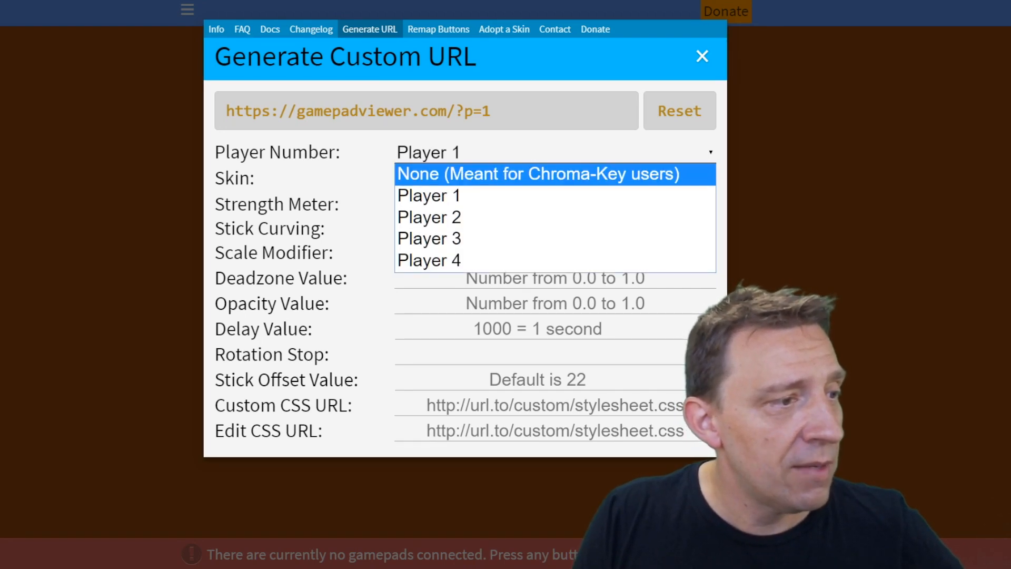
key(Escape)
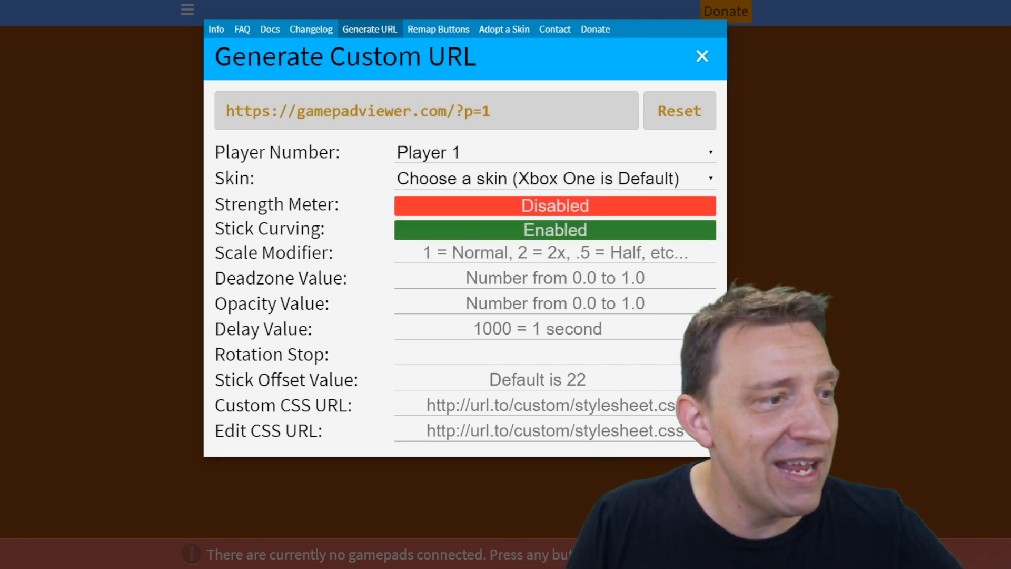
click(555, 178)
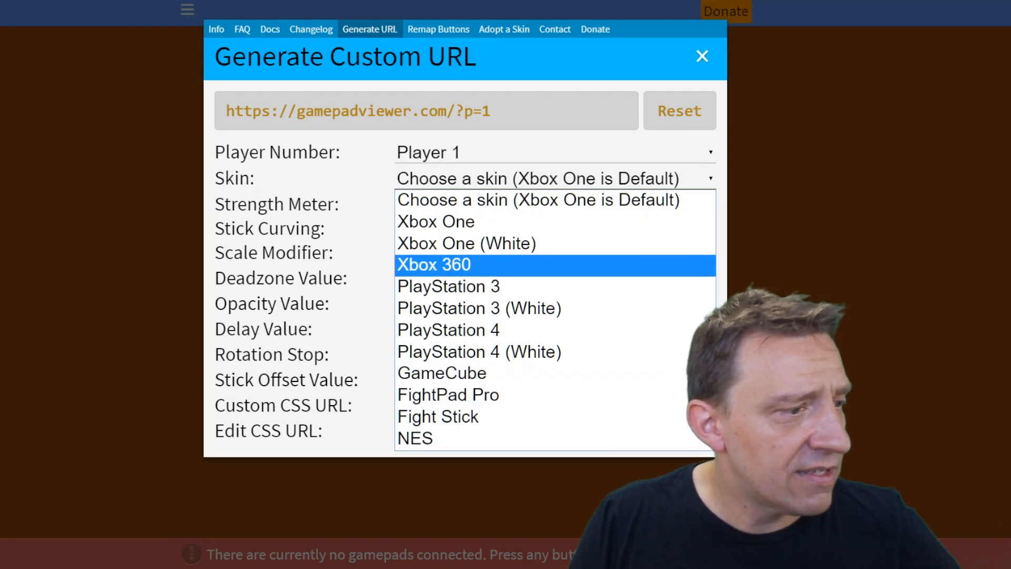
click(466, 244)
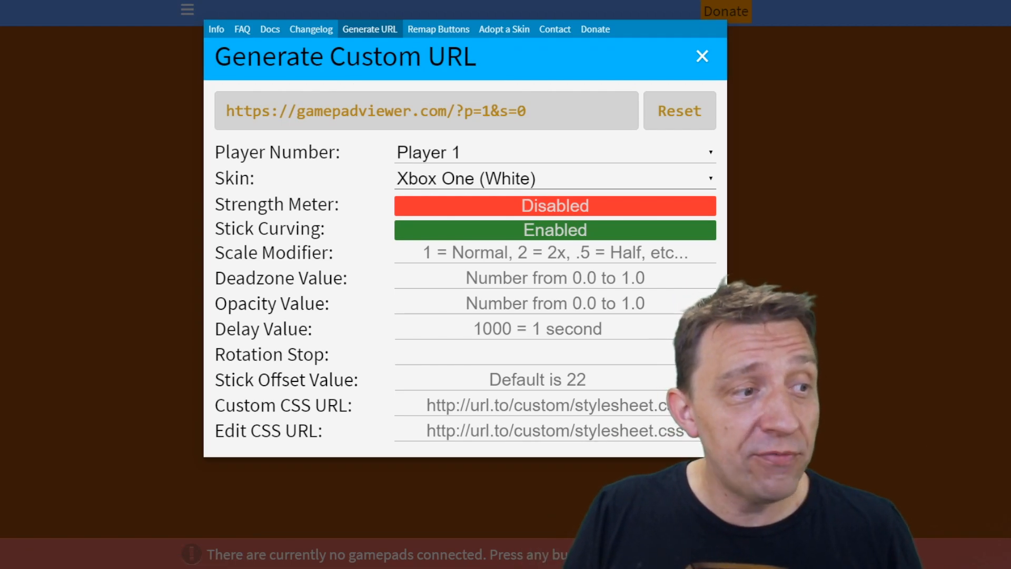
- Change the controller skin to Xbox One
key(alt+Down)
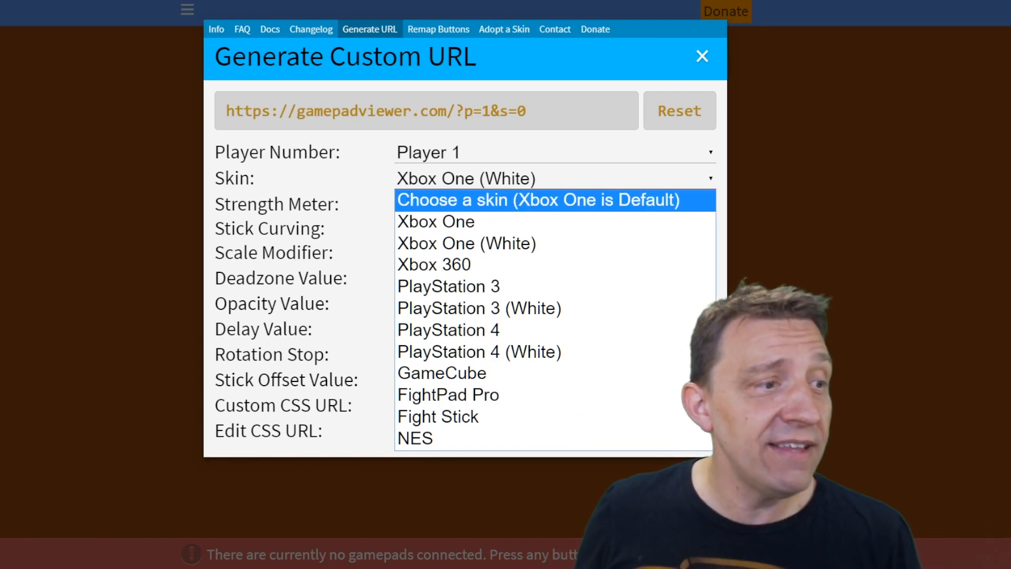
click(436, 221)
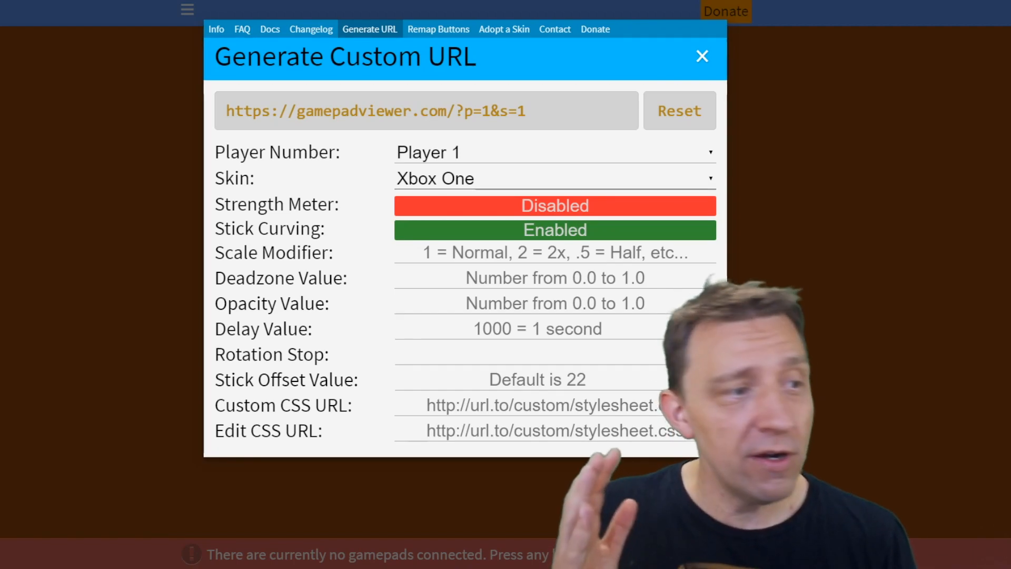
- Set the skin to Xbox One (White) and select the generated custom URL for copying
click(555, 178)
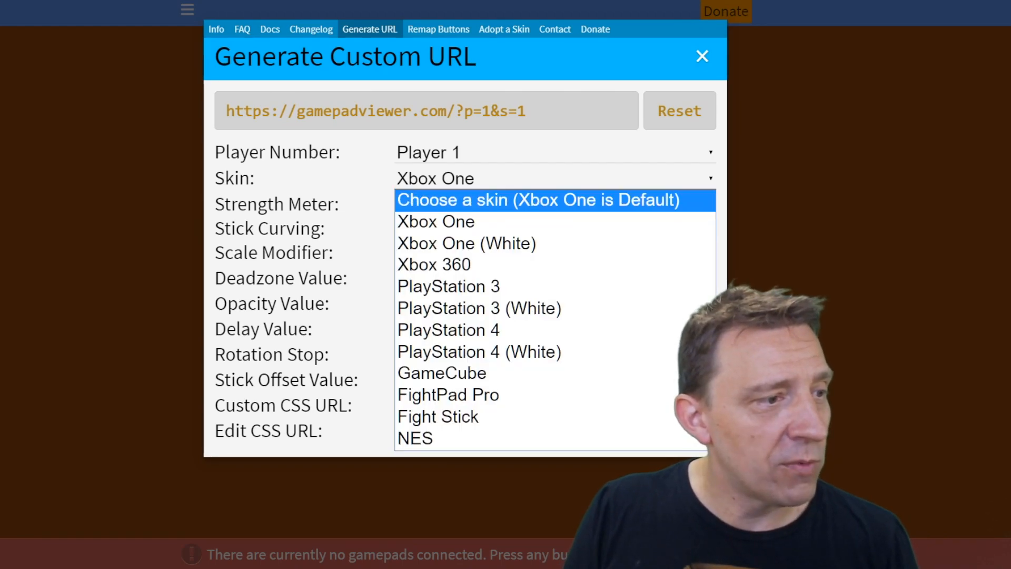
click(466, 243)
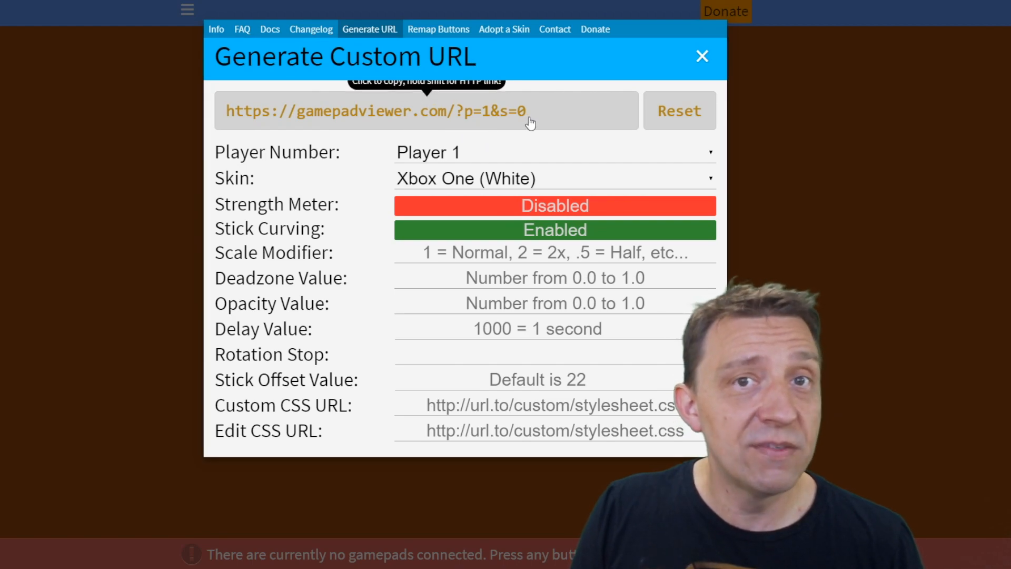
drag(532, 110, 204, 102)
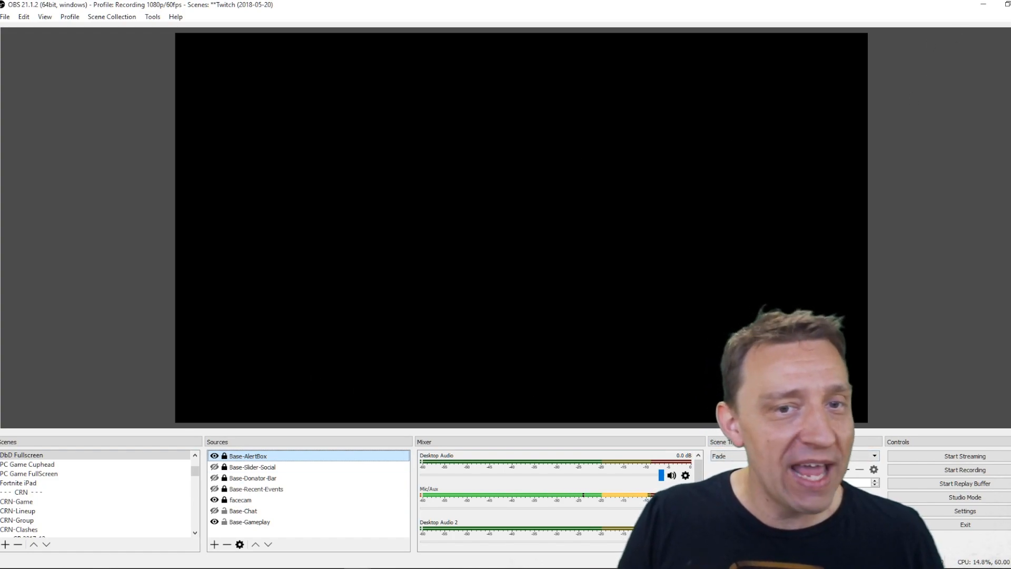
- Switch to OBS and add a new scene named test-controller
scroll(172, 485, up, 3)
click(172, 483)
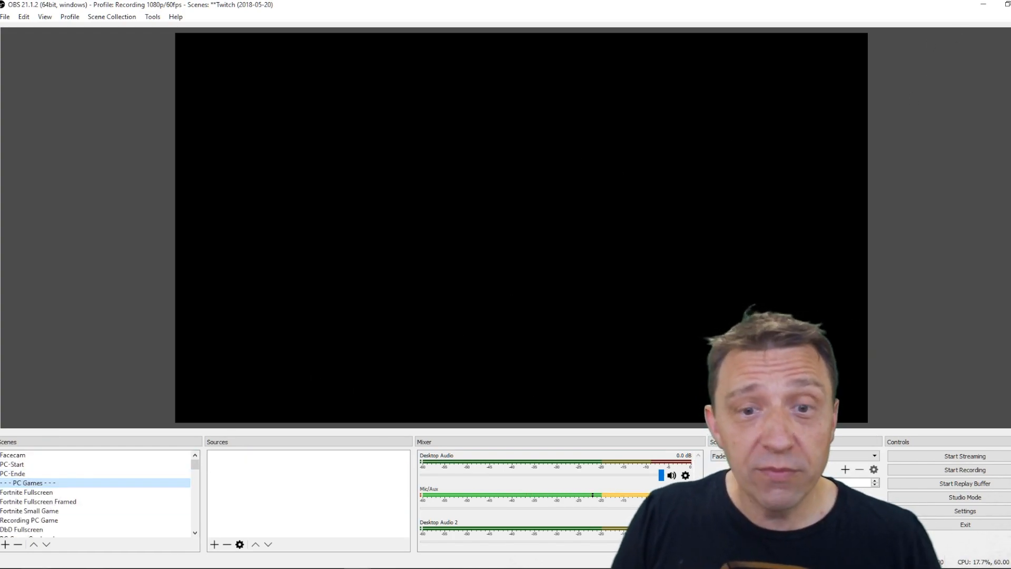
click(6, 544)
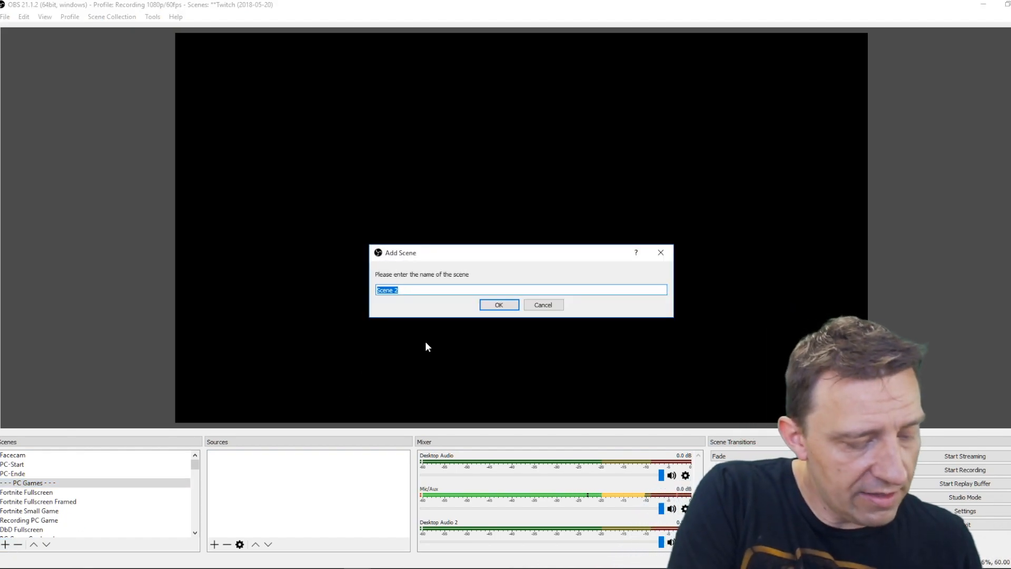
text(controller)
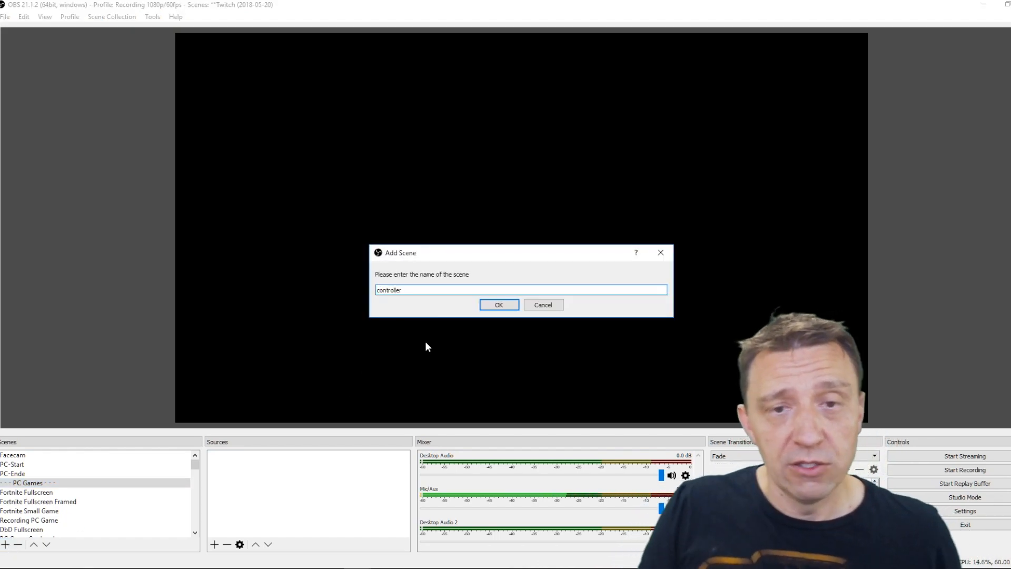
click(505, 306)
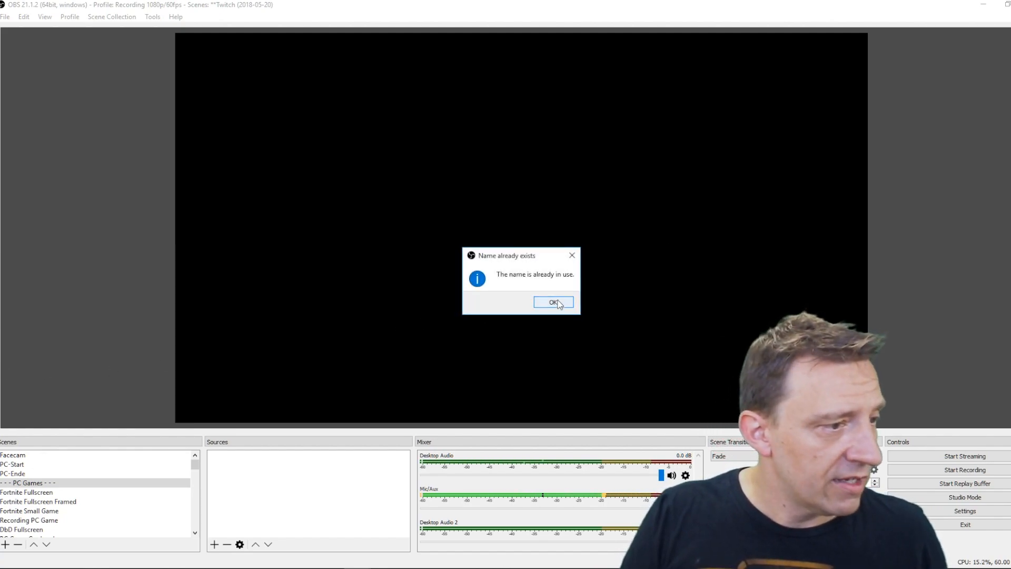
key(Return)
text(test-controller)
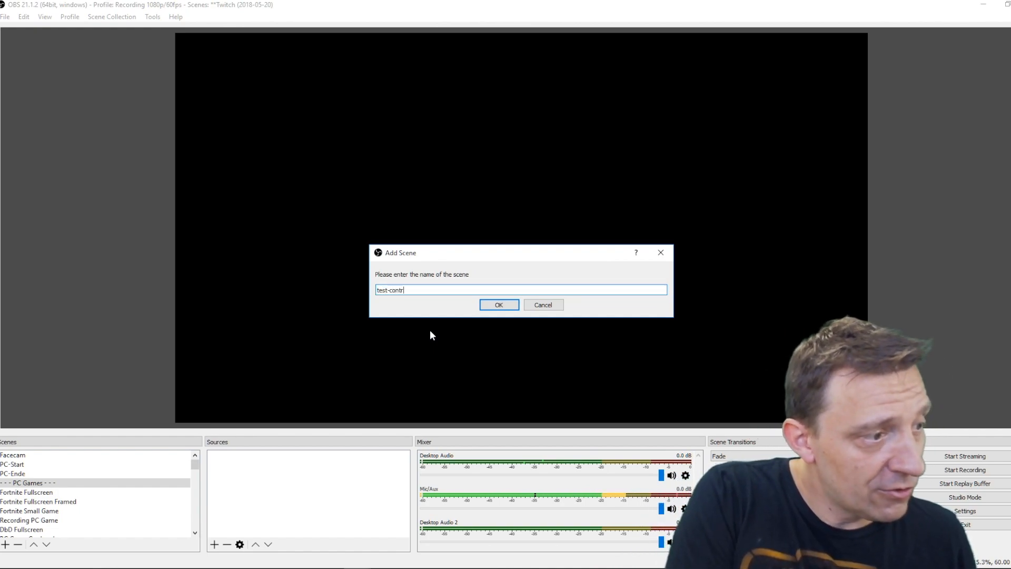
key(Return)
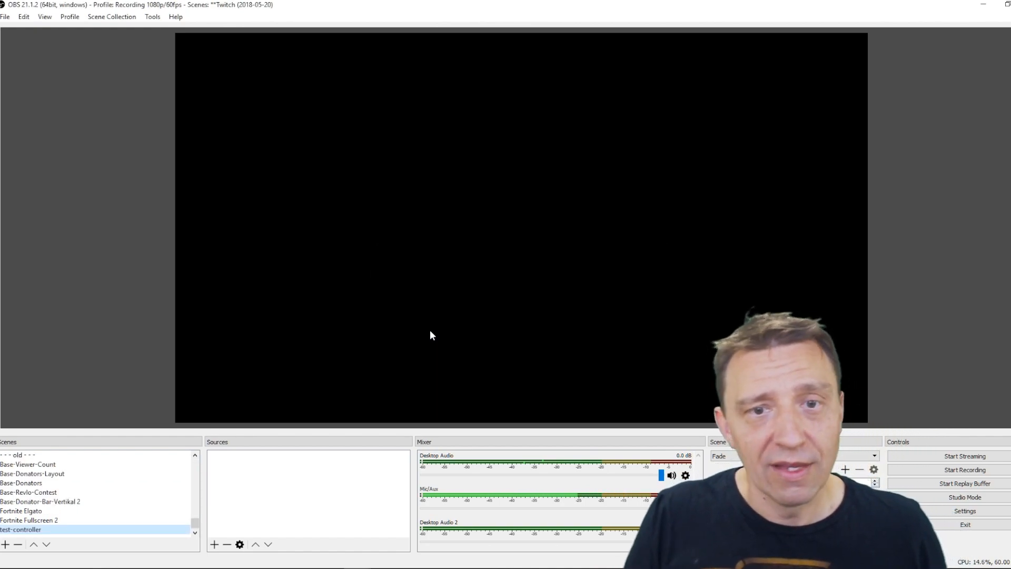
- Add a Browser source named test-controller2 to the test-controller scene
click(215, 544)
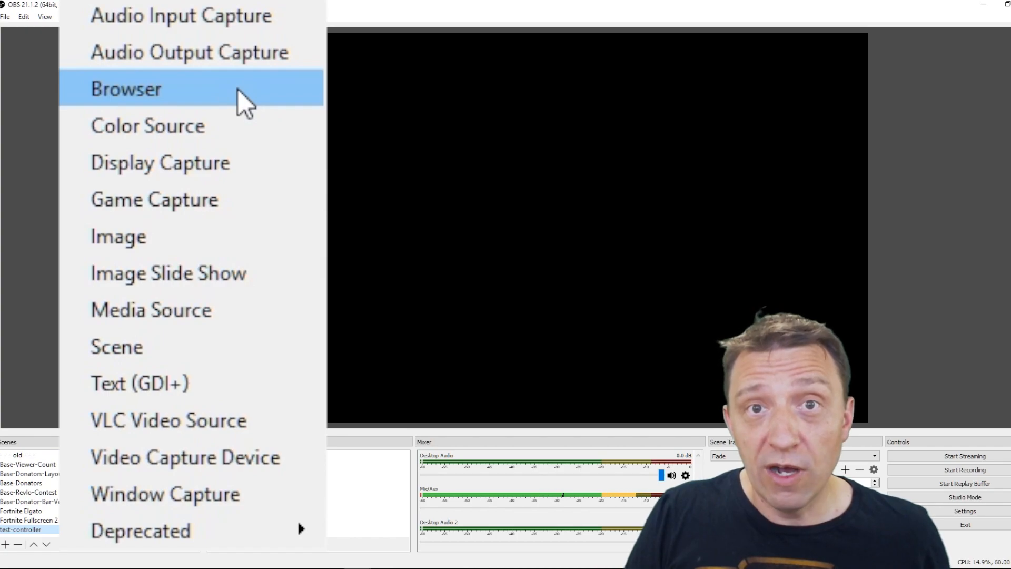
click(238, 89)
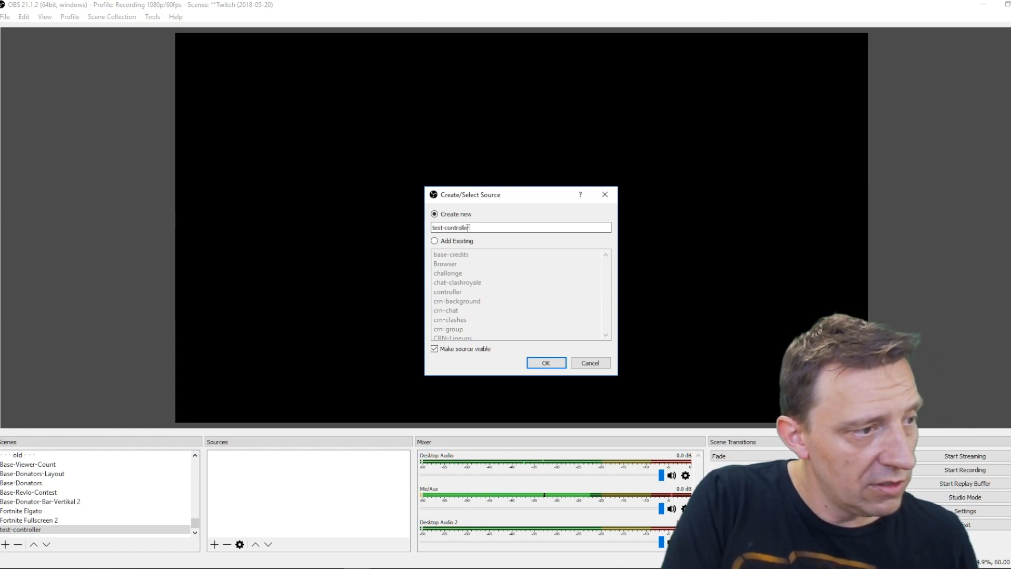
key(Return)
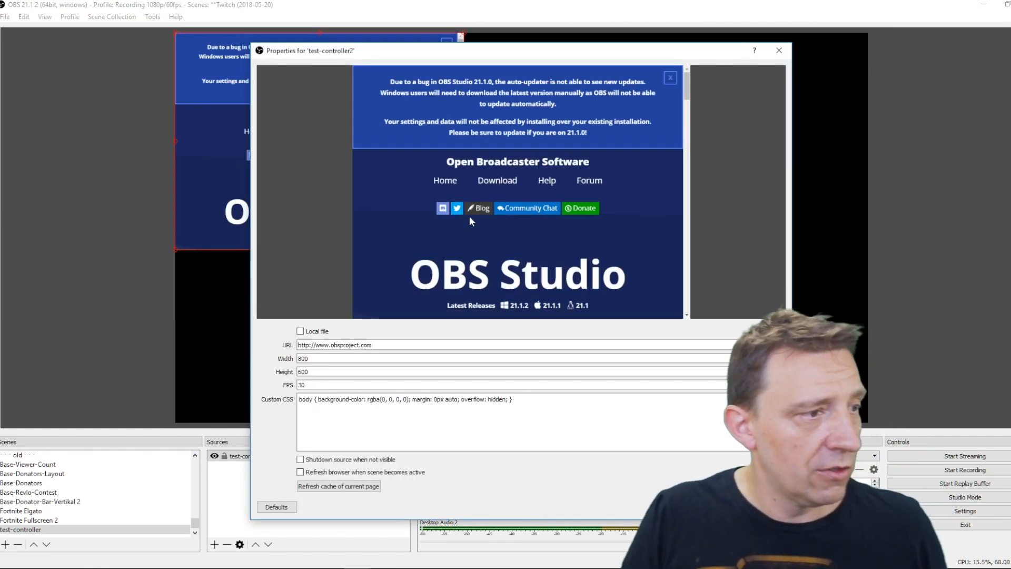
triple_click(397, 345)
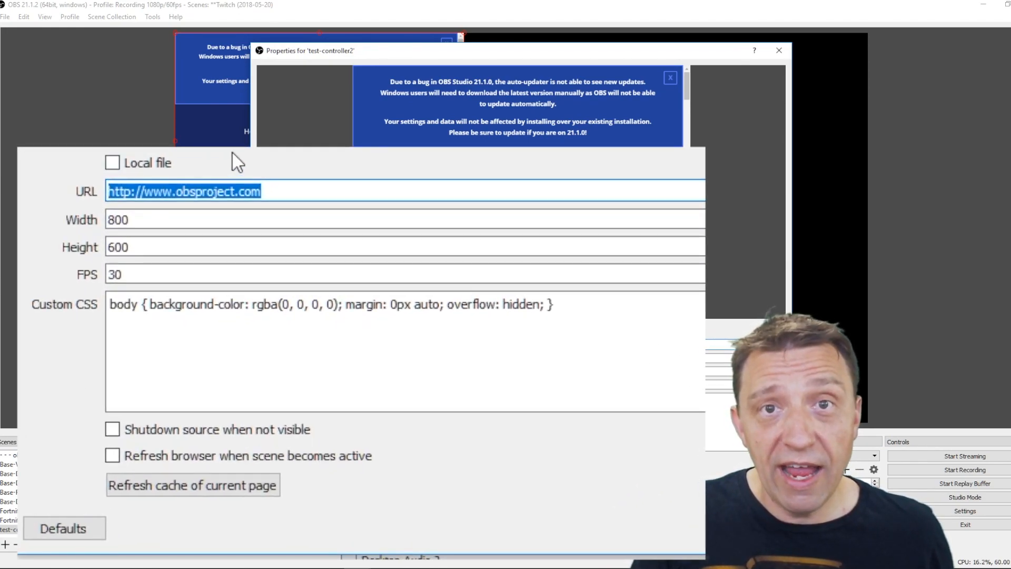
text(https://gamepadviewer.com/?p=1&s=0)
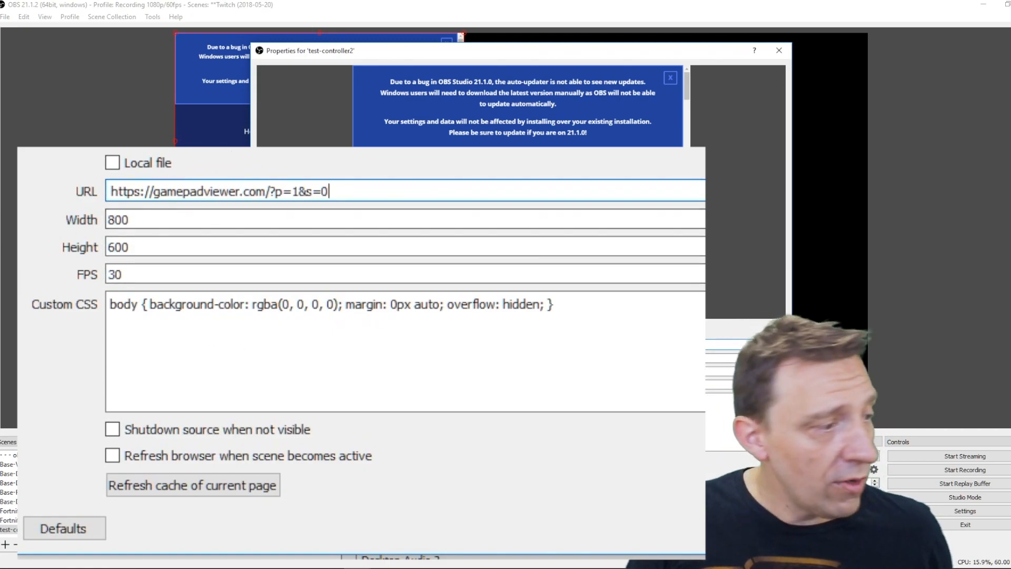
drag(153, 244, 66, 244)
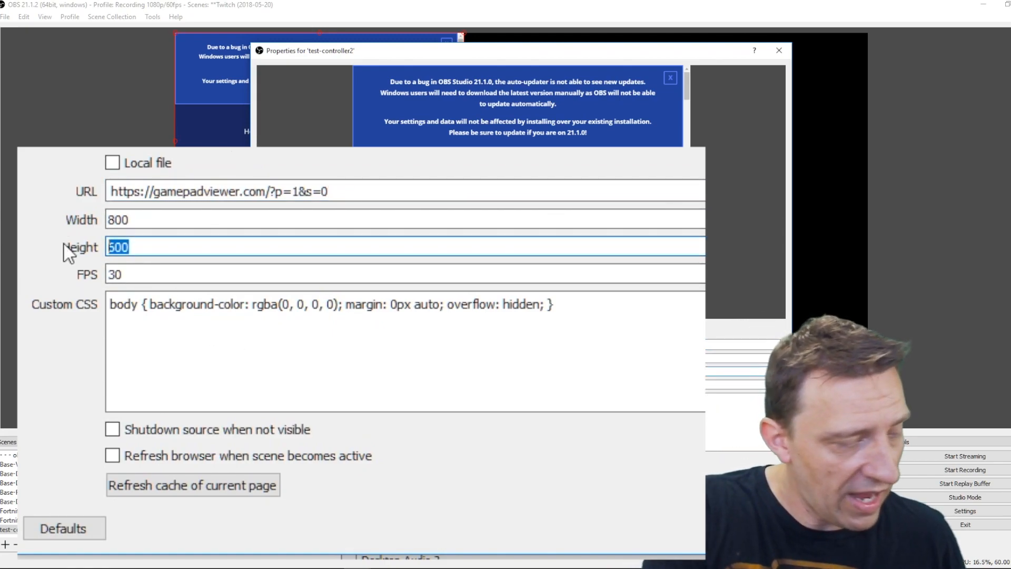
text(700)
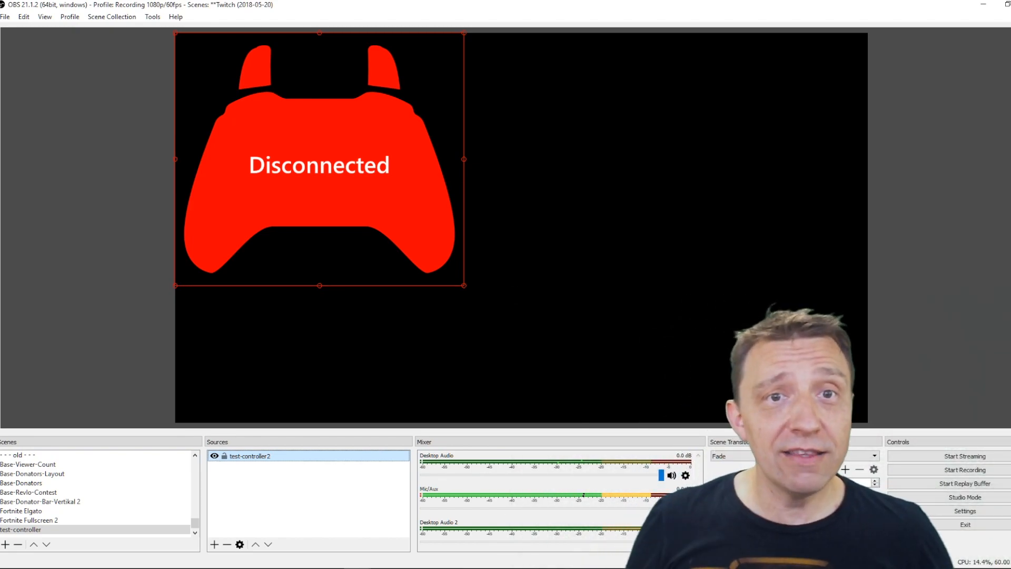
- Refresh the cached page of the test-controller2 source and enlarge the controller overlay in the preview
double_click(271, 458)
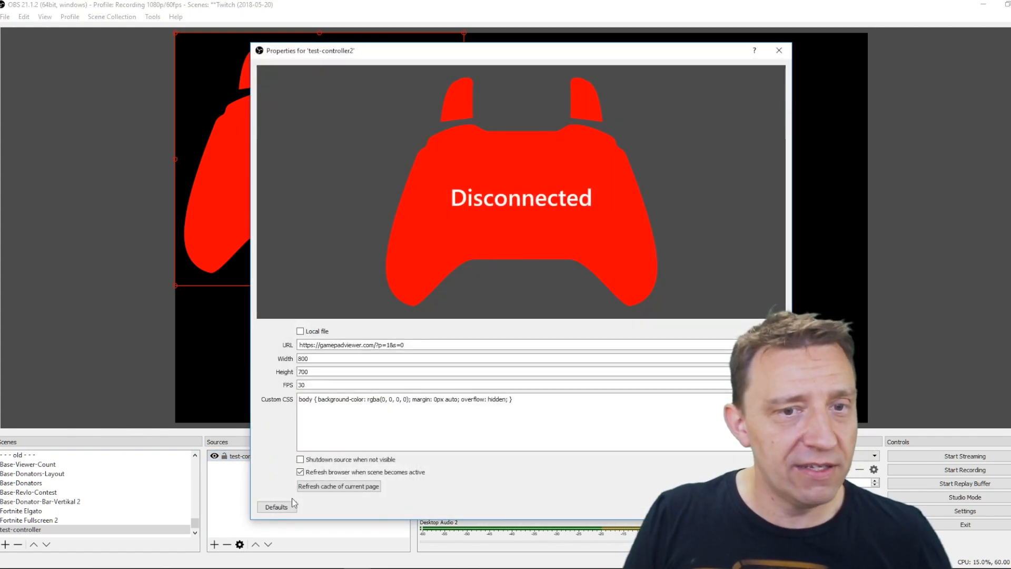
click(323, 487)
click(722, 506)
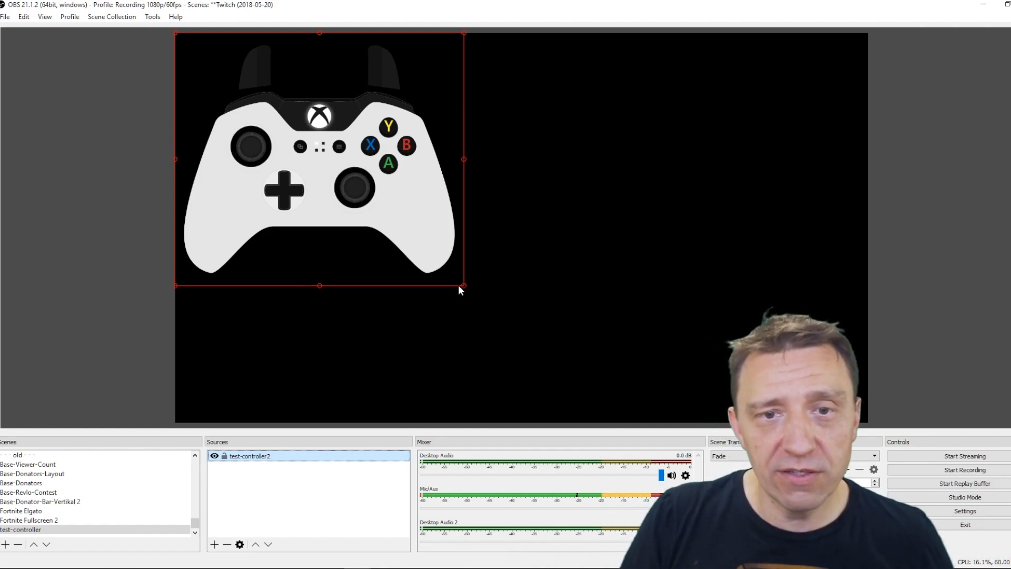
drag(462, 287, 548, 359)
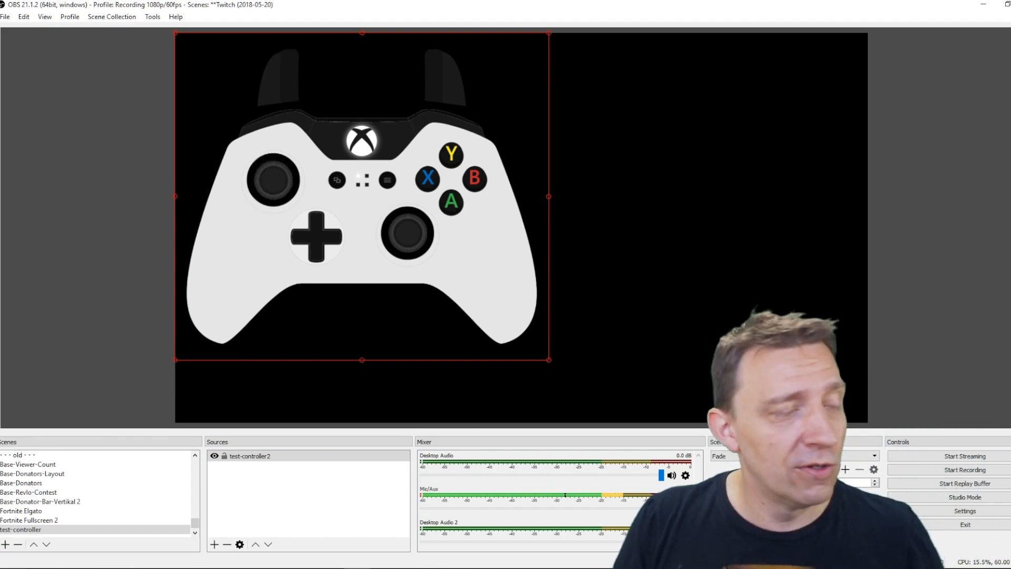
double_click(270, 456)
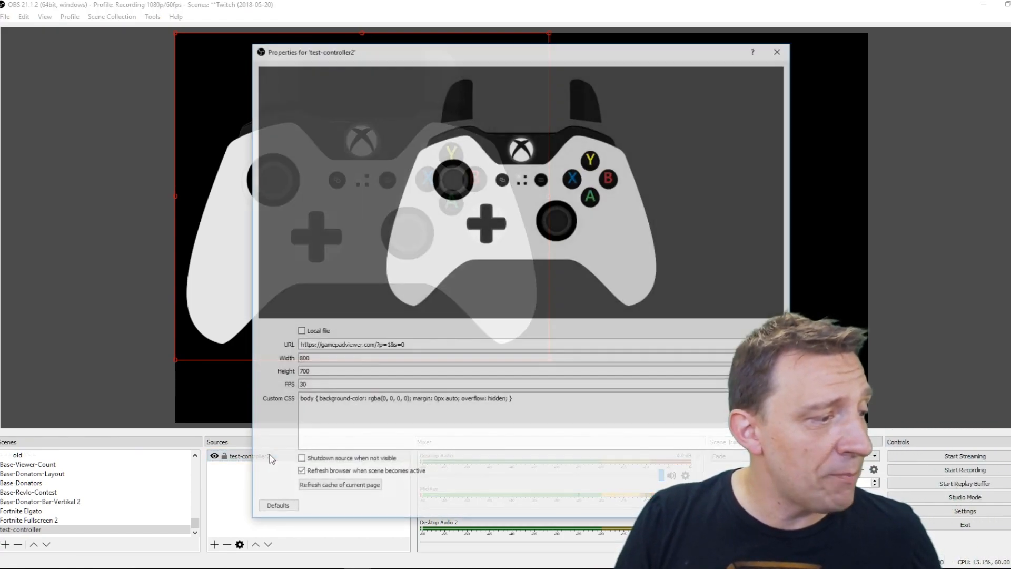
click(428, 346)
key(BackSpace)
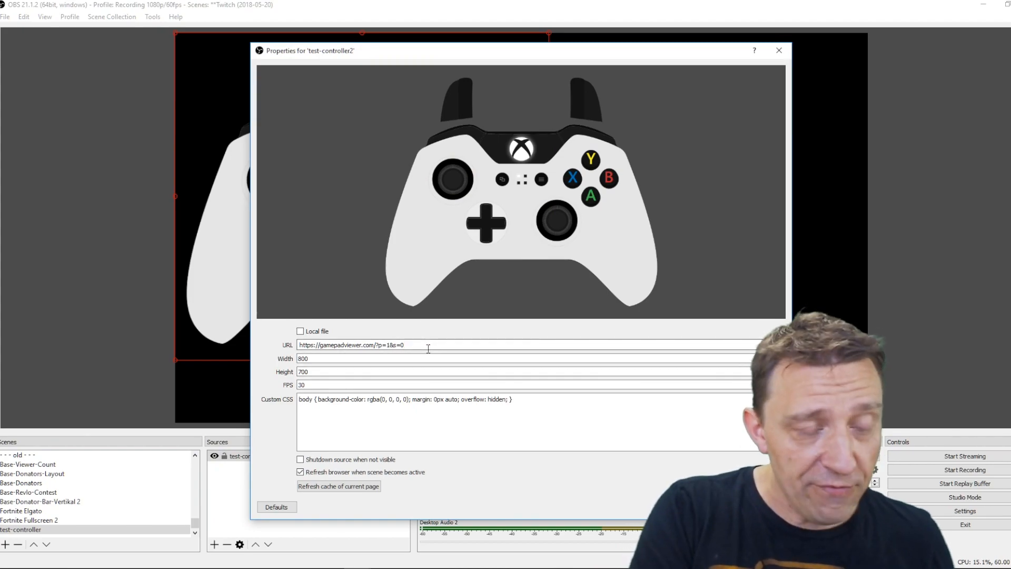
text(1)
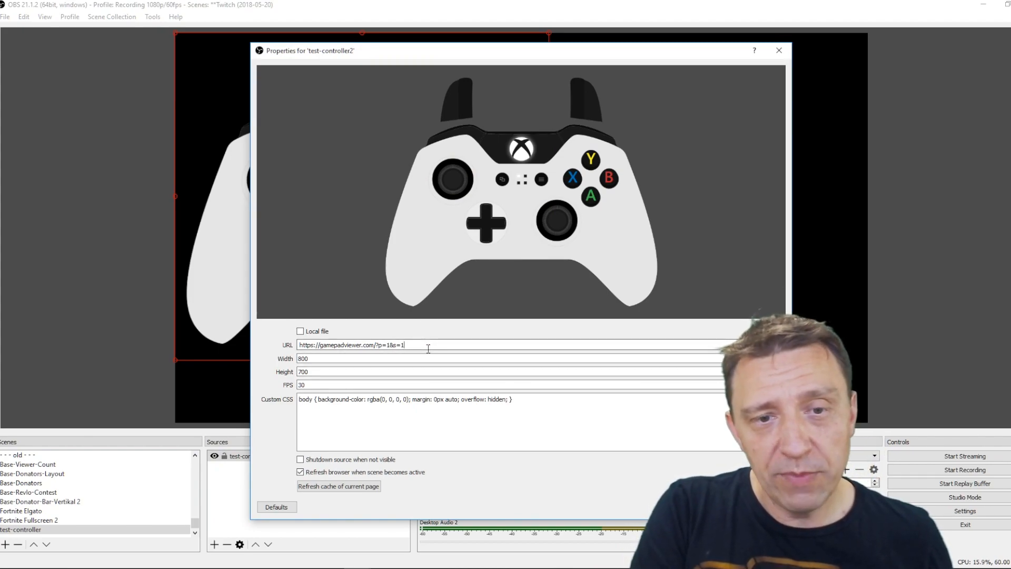
key(Return)
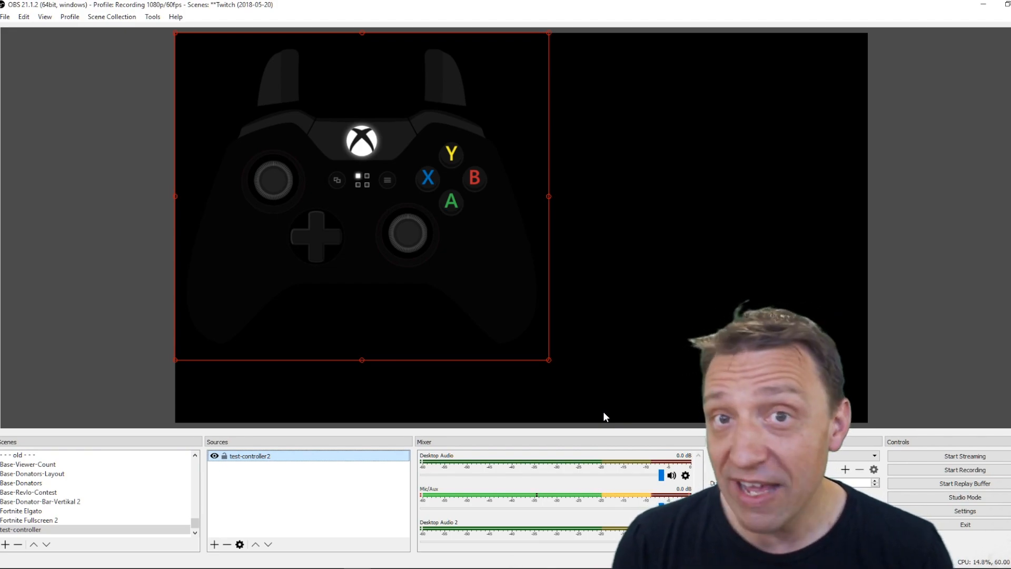
drag(384, 199, 542, 226)
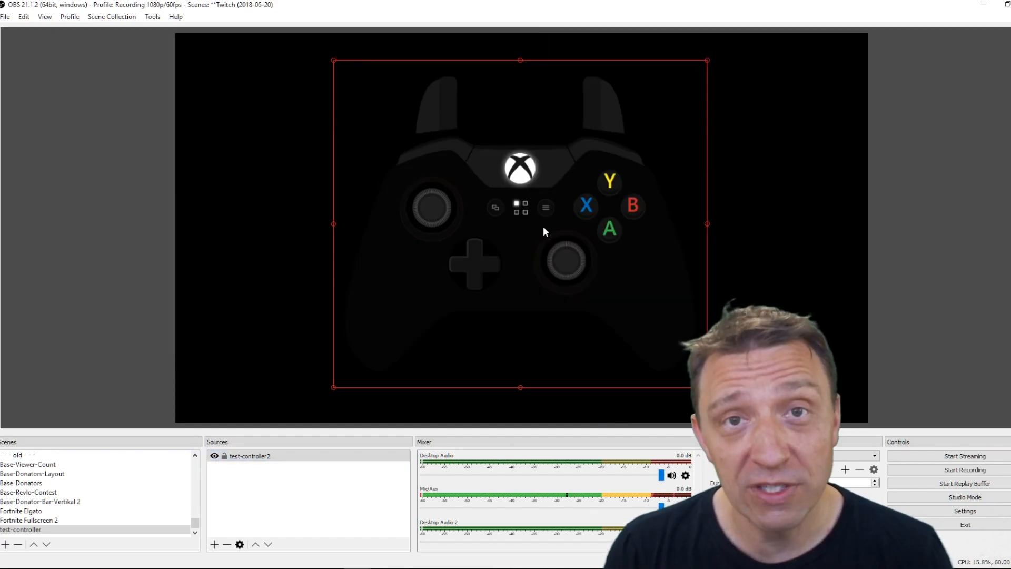